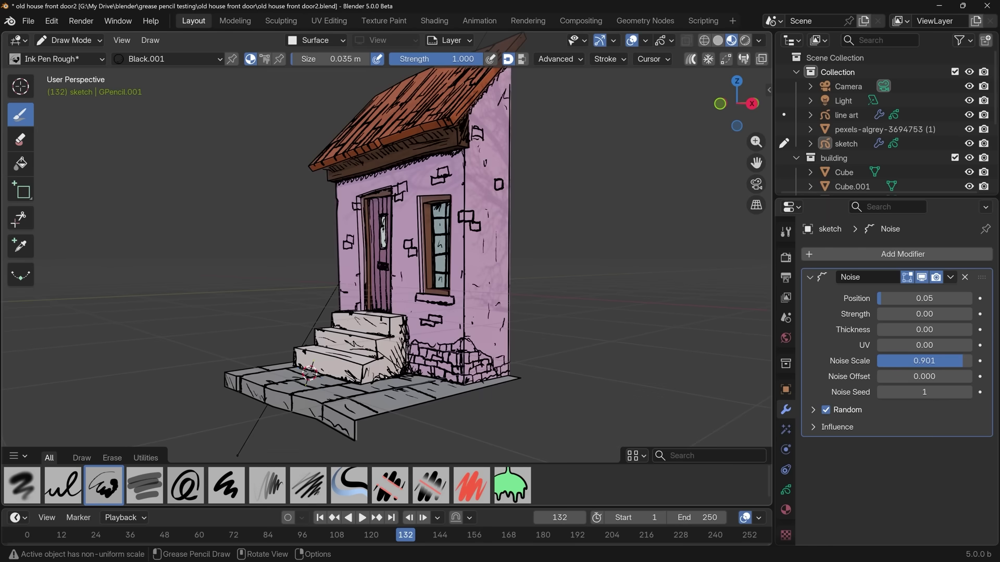
middle_drag(309, 373, 218, 365)
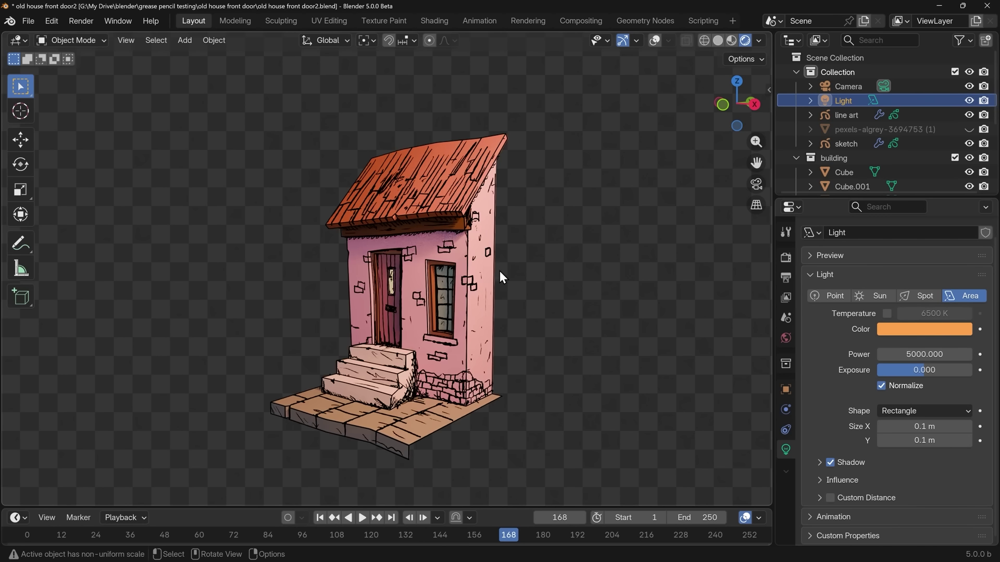
middle_drag(499, 272, 539, 294)
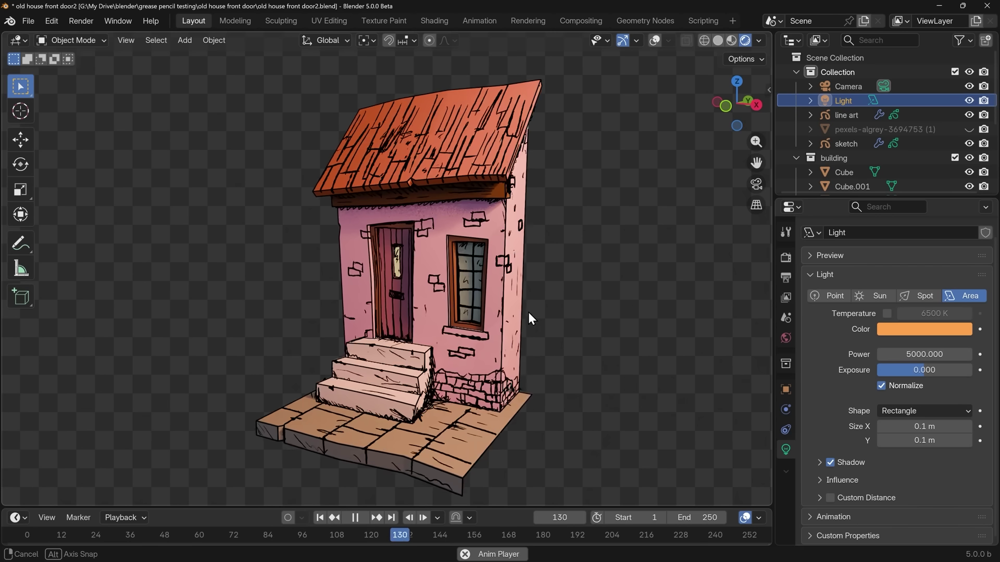
middle_drag(528, 311, 561, 289)
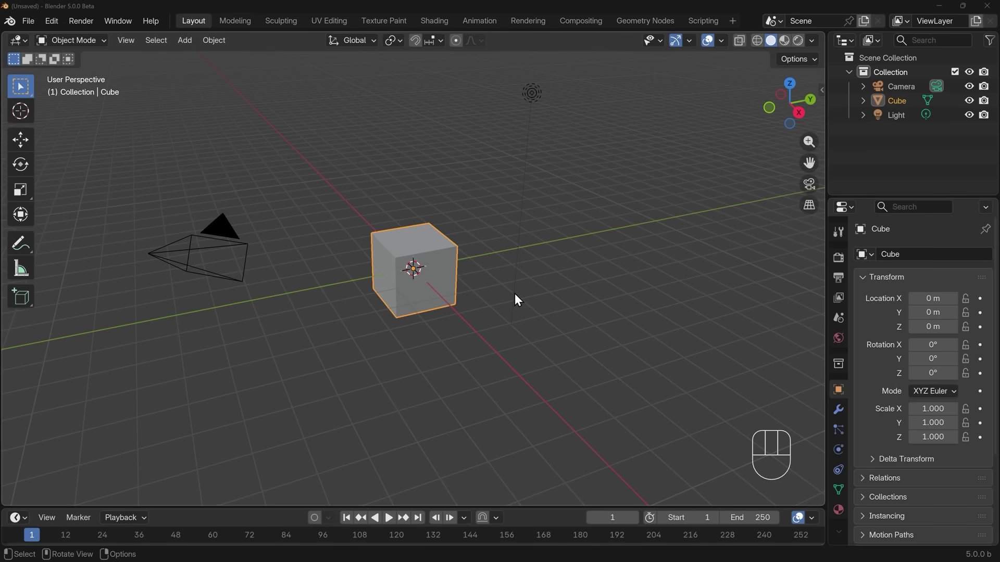
click(27, 21)
Step: Add a blank Grease Pencil object to the scene and switch it to Draw Mode
mouse_move(42, 37)
scroll(395, 293, up, 3)
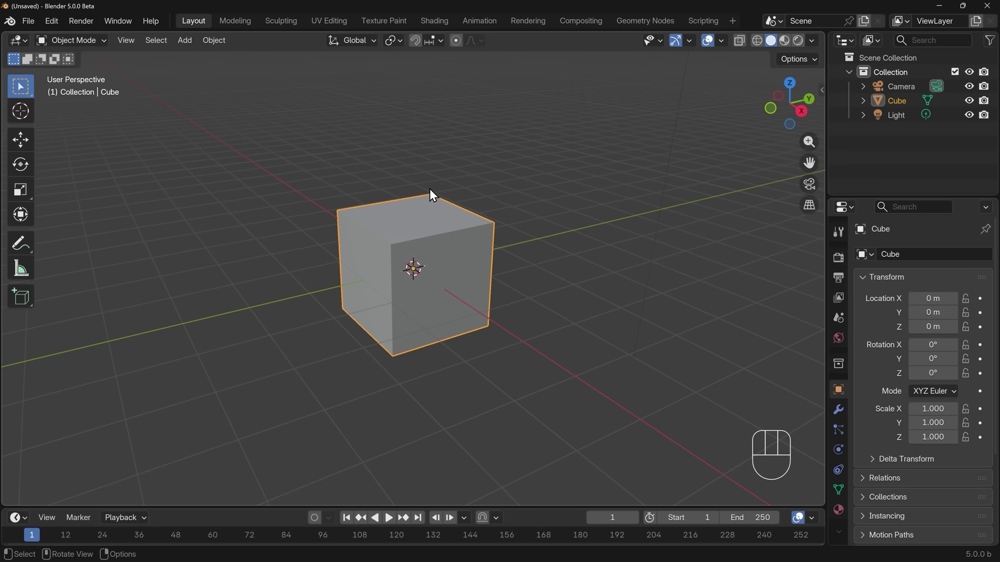
key(shift+a)
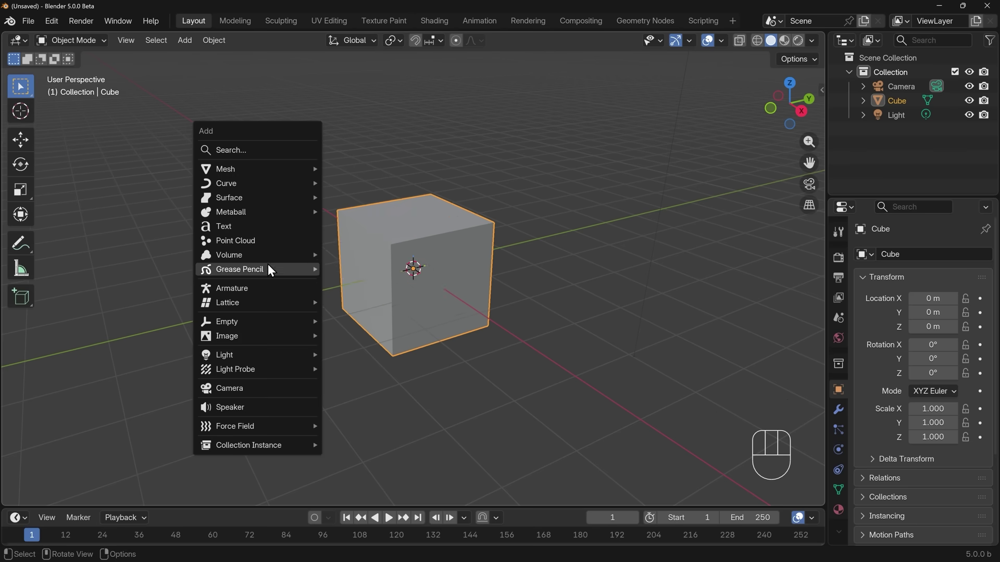
mouse_move(266, 269)
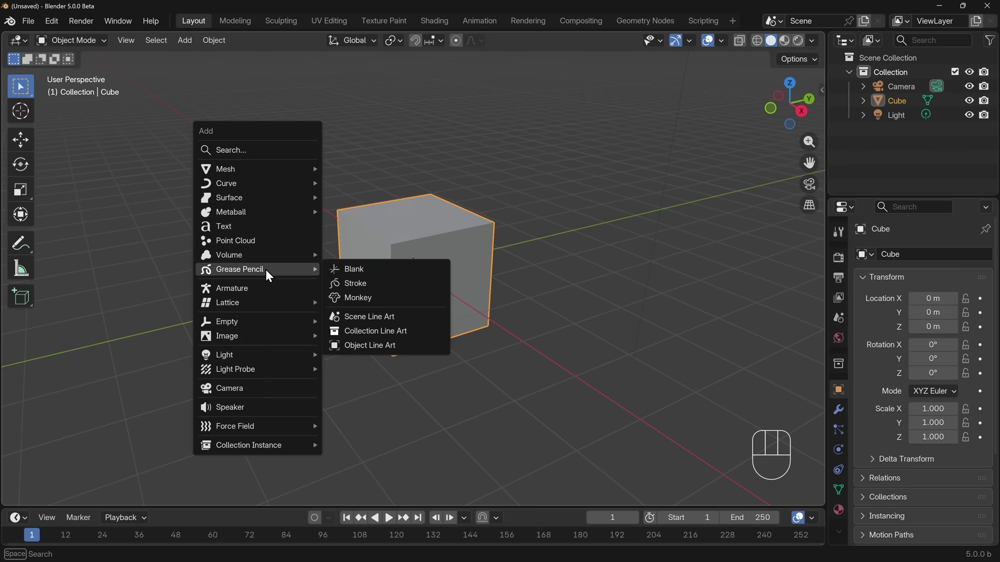
click(369, 269)
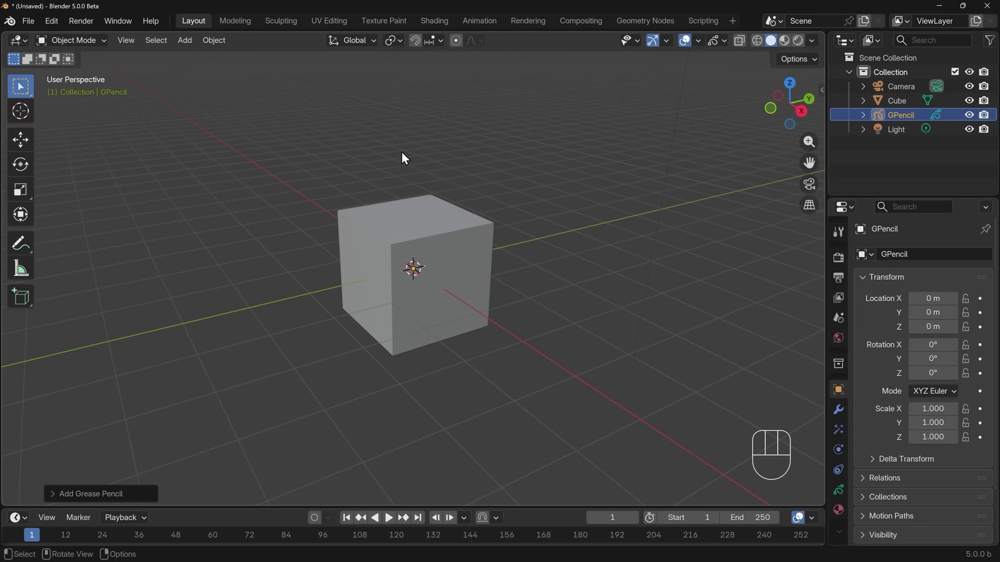
click(89, 45)
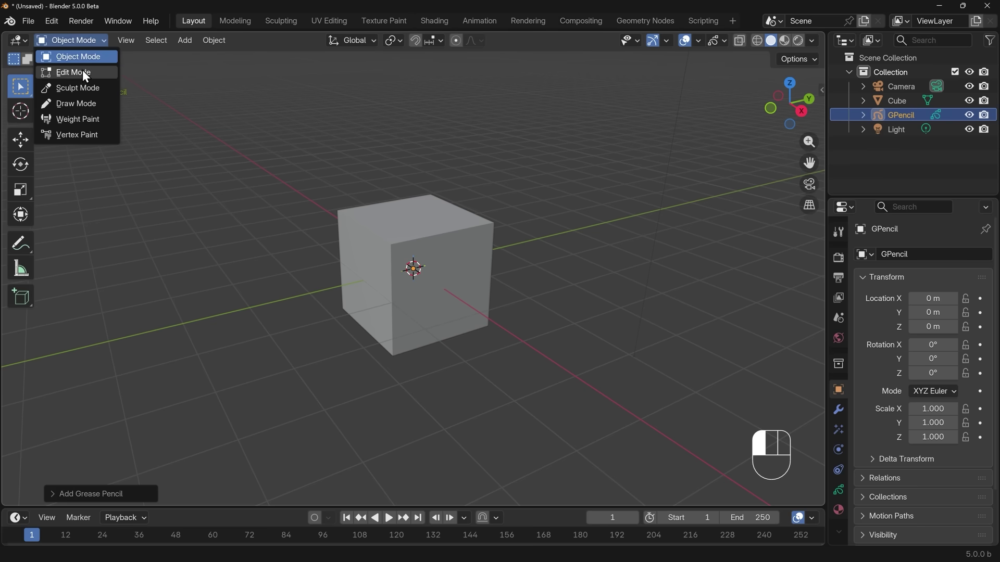
click(79, 103)
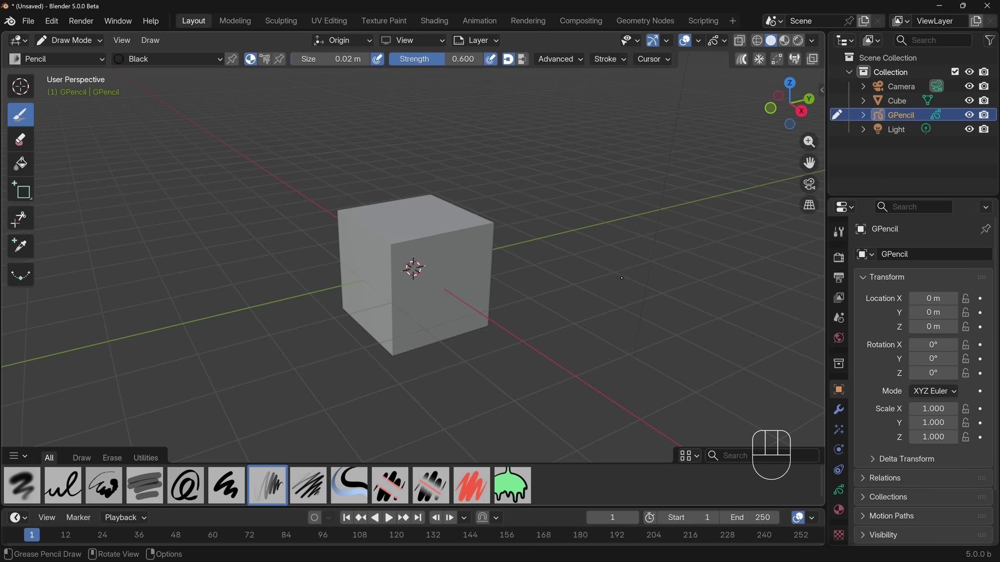
Step: Draw test zigzag strokes across the cube from several viewing angles with the stroke placement at Origin
mouse_move(473, 319)
mouse_down()
mouse_move(113, 245)
mouse_move(107, 262)
mouse_up()
mouse_move(300, 324)
middle_down()
mouse_move(445, 303)
mouse_move(430, 307)
middle_up()
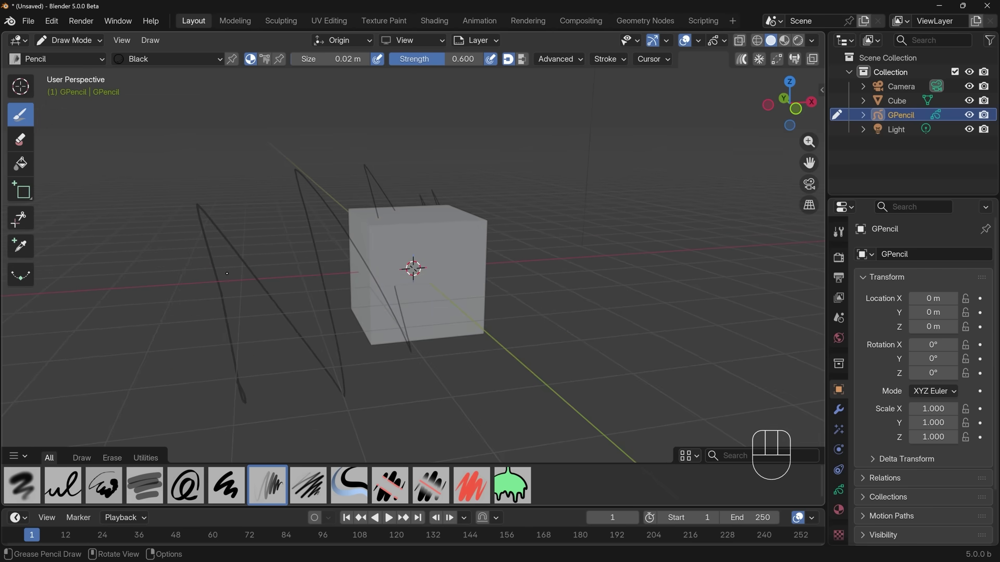
mouse_move(659, 284)
middle_down()
mouse_move(641, 331)
mouse_move(634, 281)
mouse_move(630, 335)
middle_up()
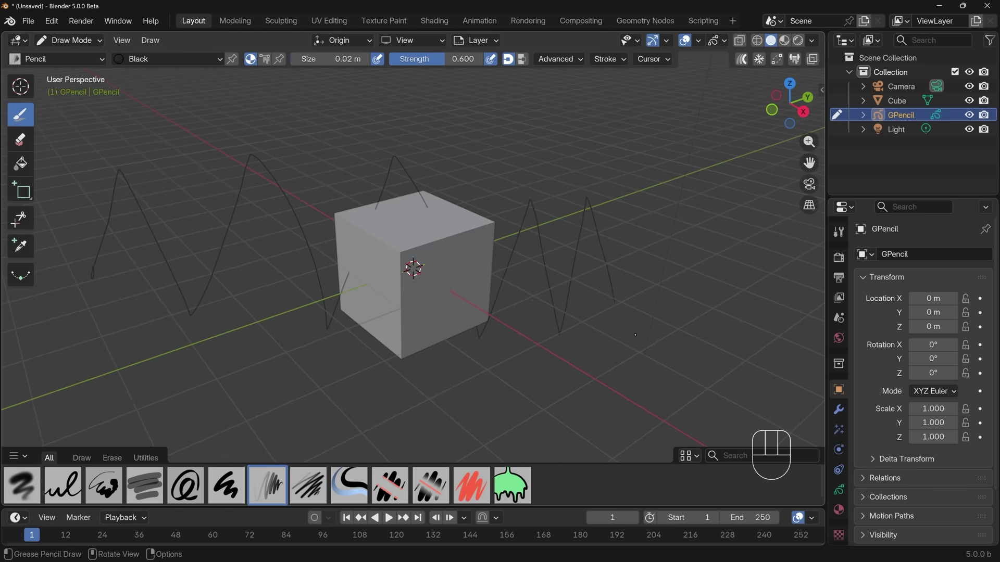
middle_drag(662, 341, 545, 323)
mouse_move(150, 186)
mouse_down()
mouse_move(568, 129)
mouse_move(320, 224)
mouse_move(719, 270)
mouse_up()
mouse_move(360, 279)
middle_down()
mouse_move(484, 269)
mouse_move(599, 323)
mouse_move(676, 328)
mouse_move(692, 328)
mouse_move(718, 305)
mouse_move(713, 298)
middle_up()
scroll(483, 269, down, 3)
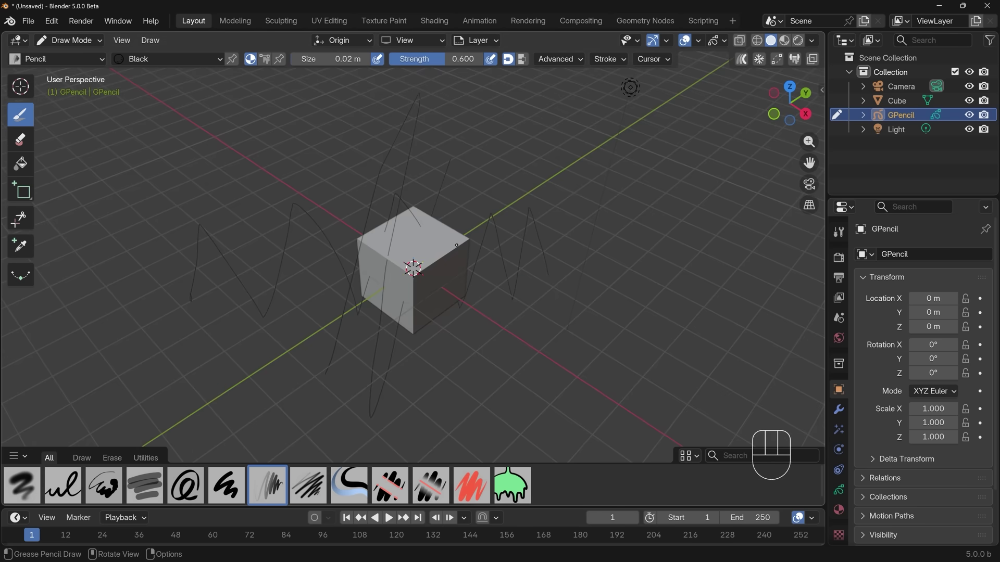
click(365, 45)
middle_drag(457, 447, 406, 445)
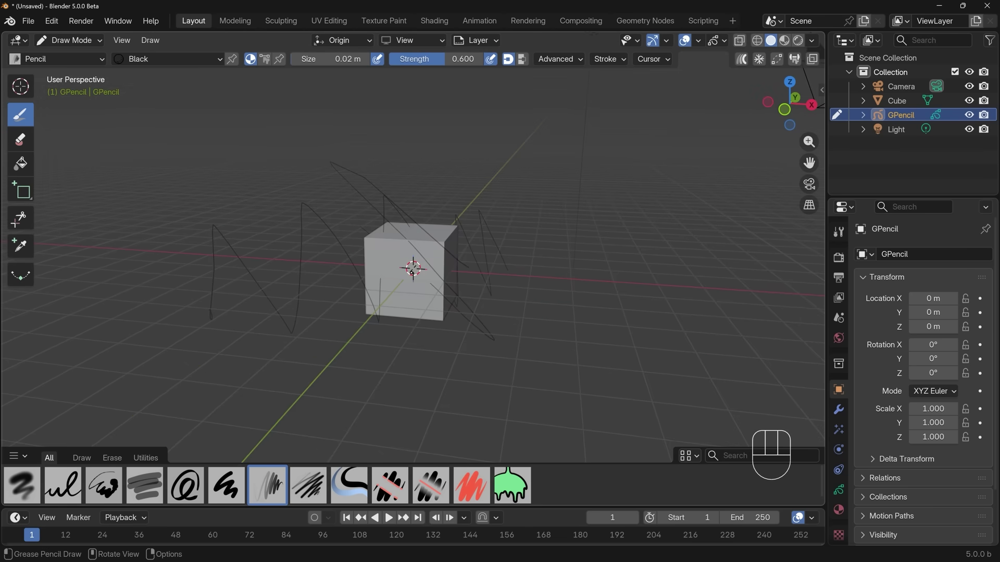
mouse_move(435, 263)
middle_down()
mouse_move(503, 225)
mouse_move(323, 274)
mouse_move(304, 233)
middle_up()
mouse_move(304, 232)
mouse_down()
mouse_move(356, 226)
mouse_move(476, 296)
mouse_up()
middle_drag(476, 296, 476, 243)
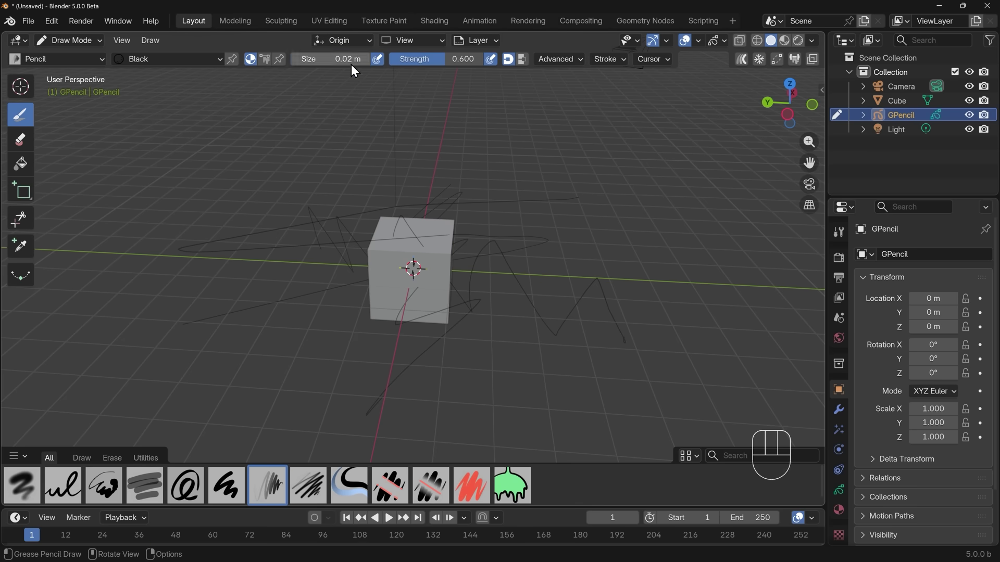
Step: Set the stroke placement to 3D Cursor
click(342, 40)
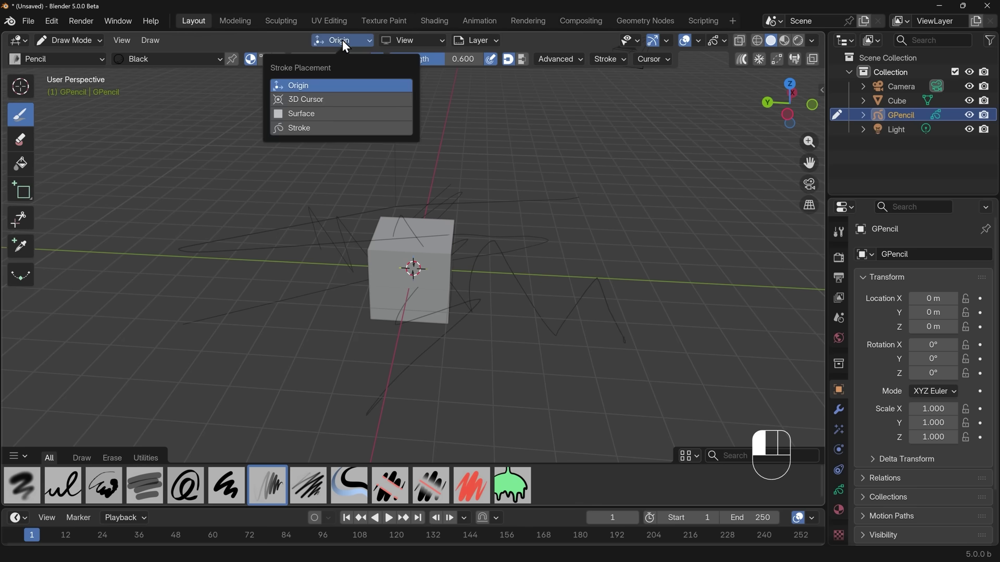
click(309, 99)
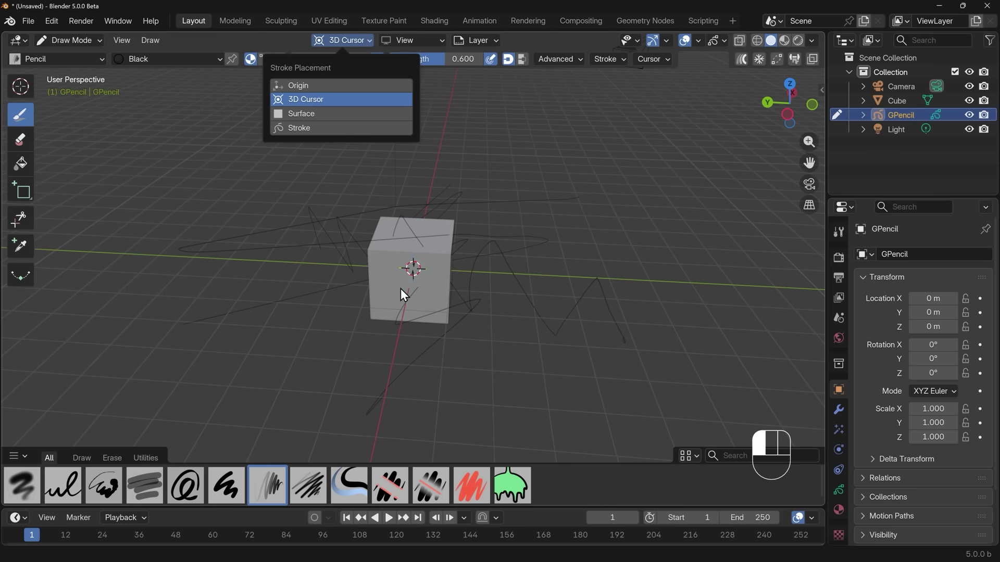
mouse_move(361, 331)
middle_down()
mouse_move(385, 334)
mouse_move(425, 259)
middle_up()
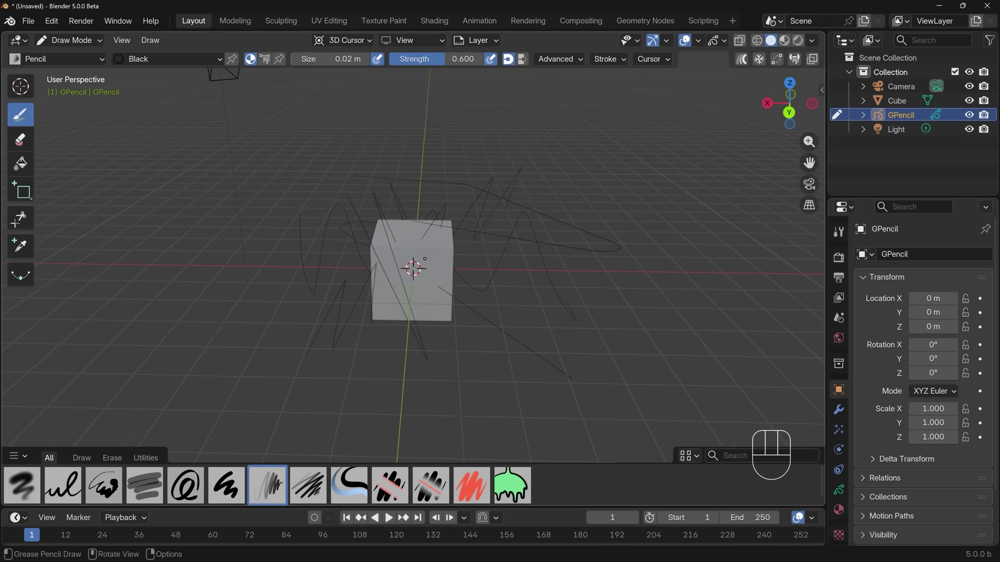
Step: Undo all the test strokes drawn around the cube
key(ctrl+z)
key(ctrl+z)
key(ctrl+z)
key(ctrl+z)
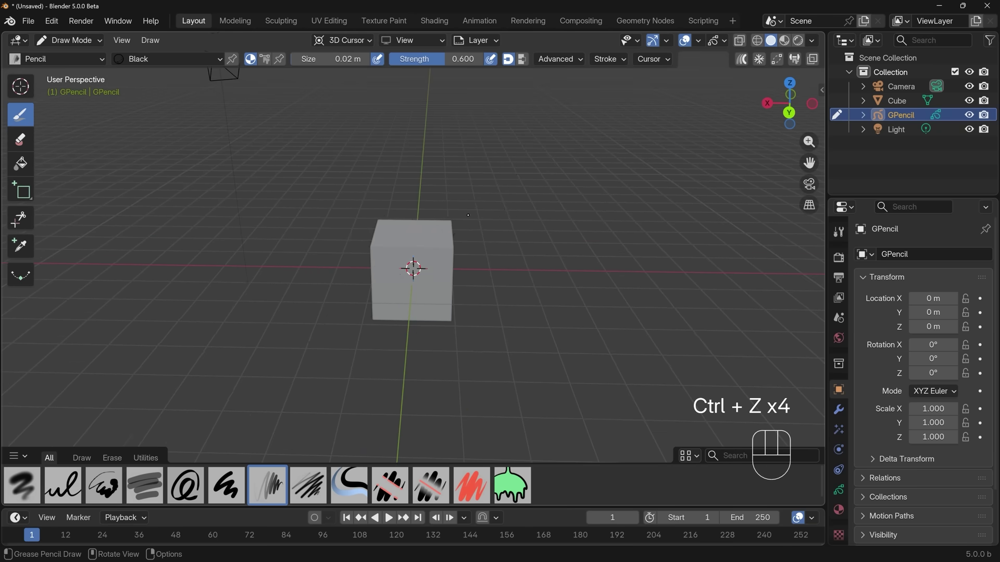
Step: Place the 3D cursor in the empty space beside the cube and draw a zigzag stroke there
shift+right_click(583, 258)
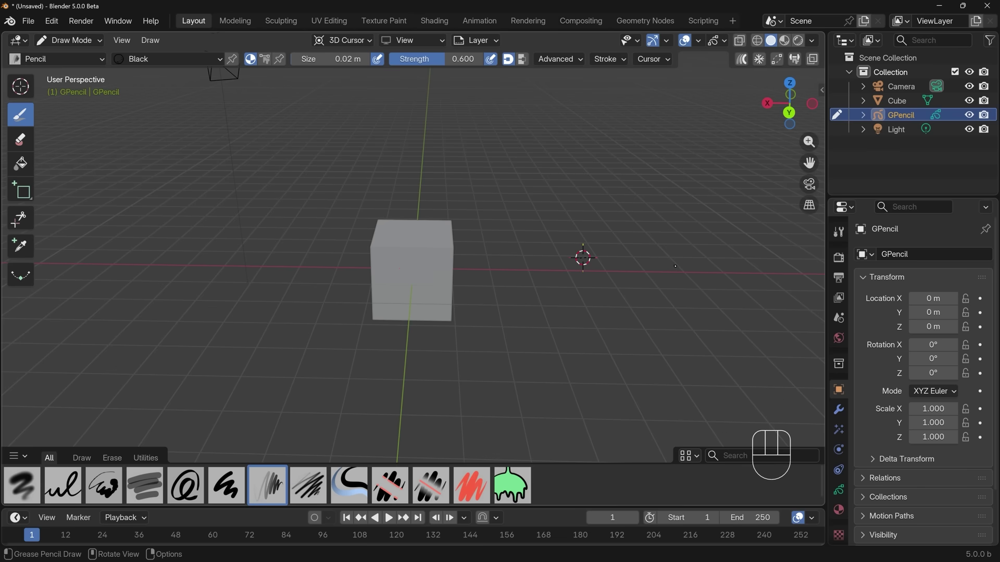
middle_drag(657, 268, 515, 304)
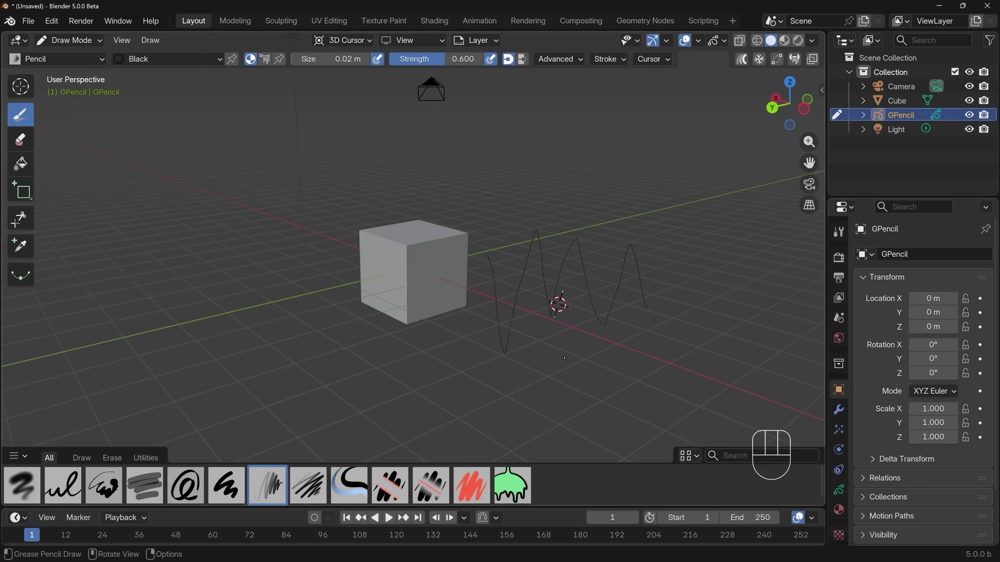
middle_drag(512, 317, 597, 286)
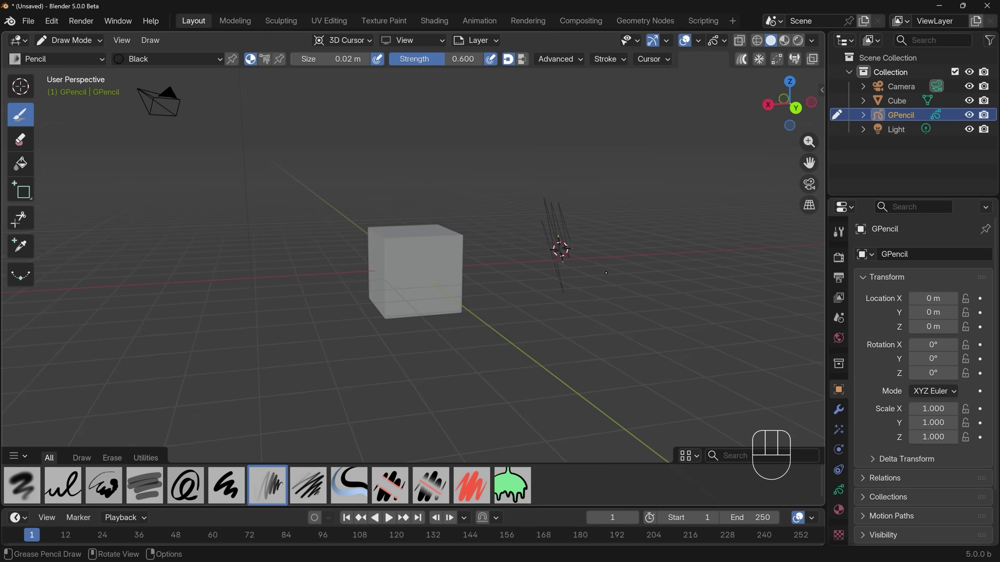
Step: Set the stroke placement to Stroke and scribble test lines over the existing zigzag beside the cube
click(347, 40)
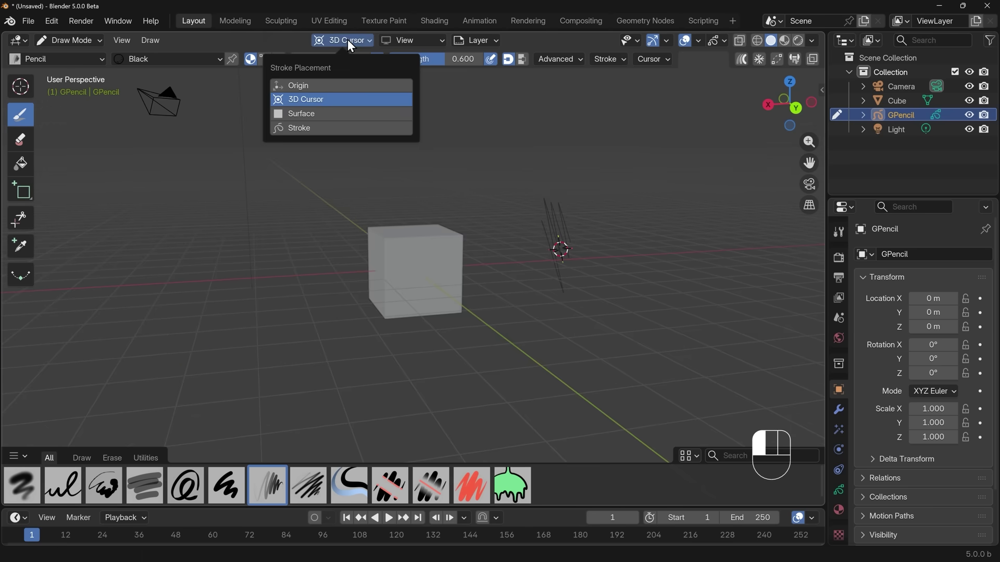
mouse_move(404, 40)
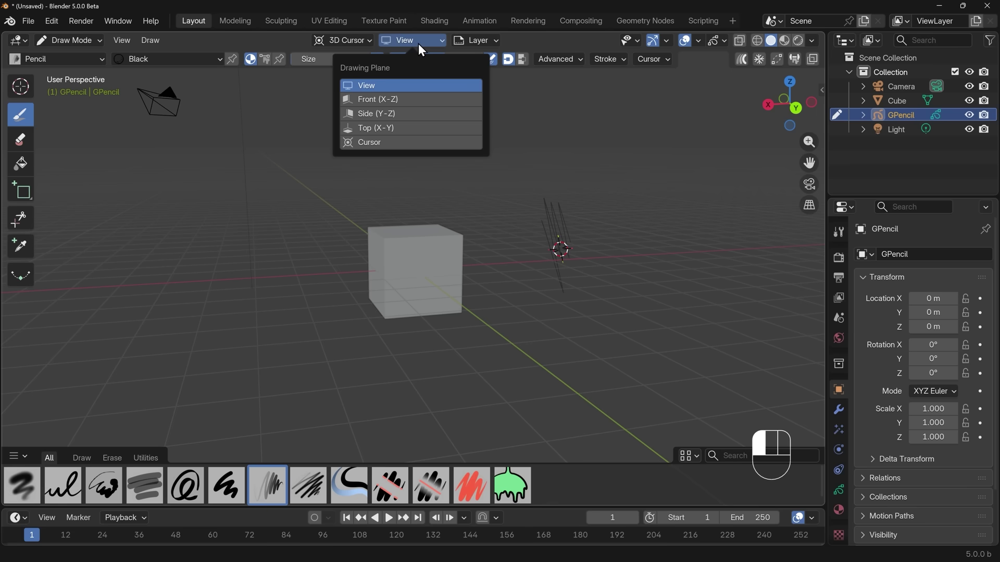
mouse_move(351, 46)
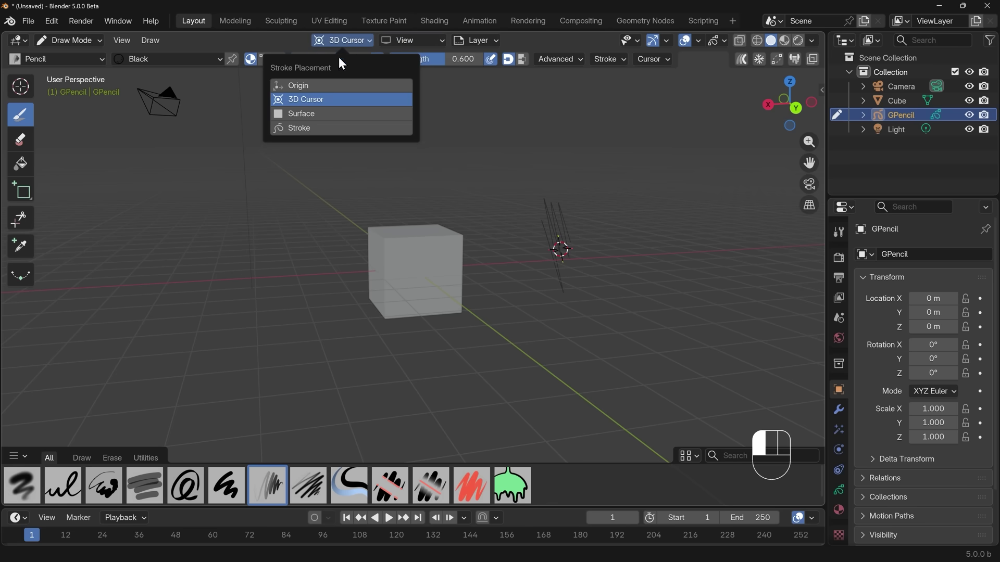
click(307, 128)
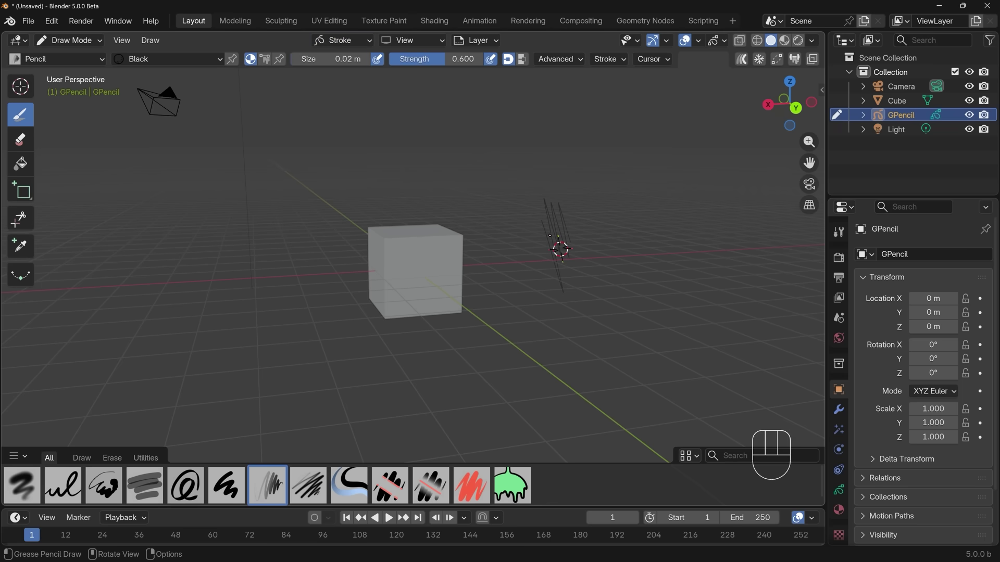
middle_drag(557, 240, 538, 268)
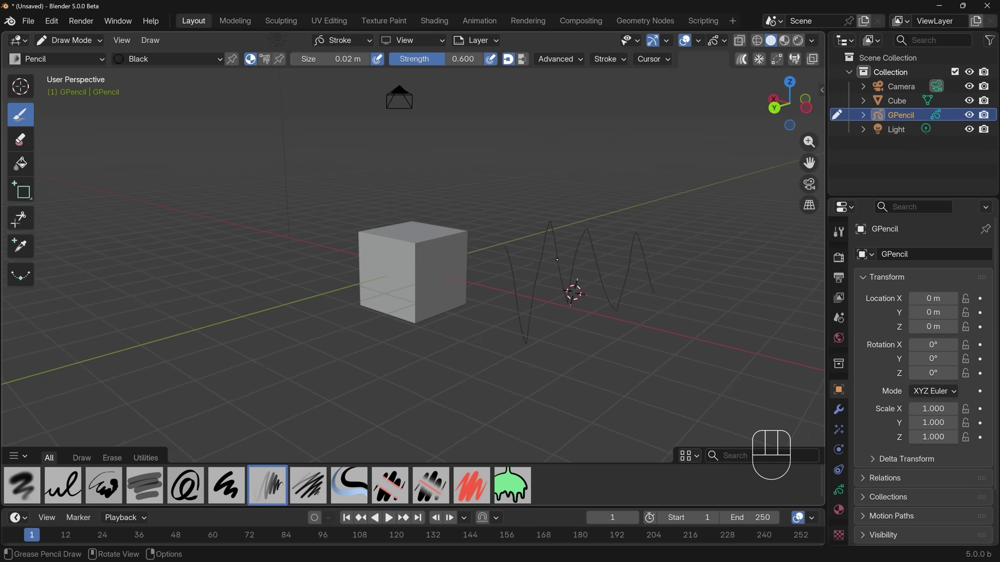
drag(545, 230, 565, 254)
middle_drag(650, 287, 625, 310)
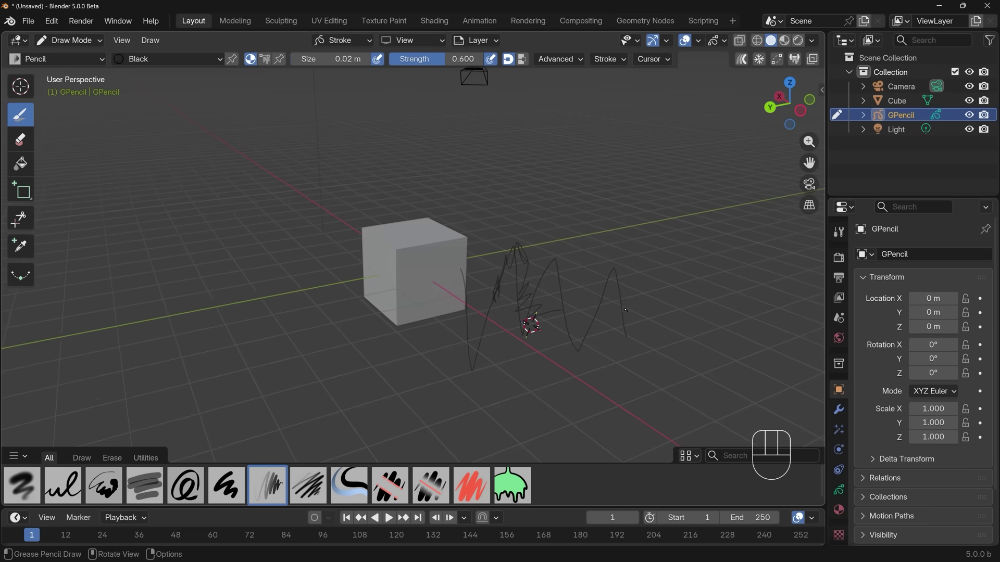
Step: Set the stroke placement to Surface and draw a small zigzag on one side face of the cube
click(356, 41)
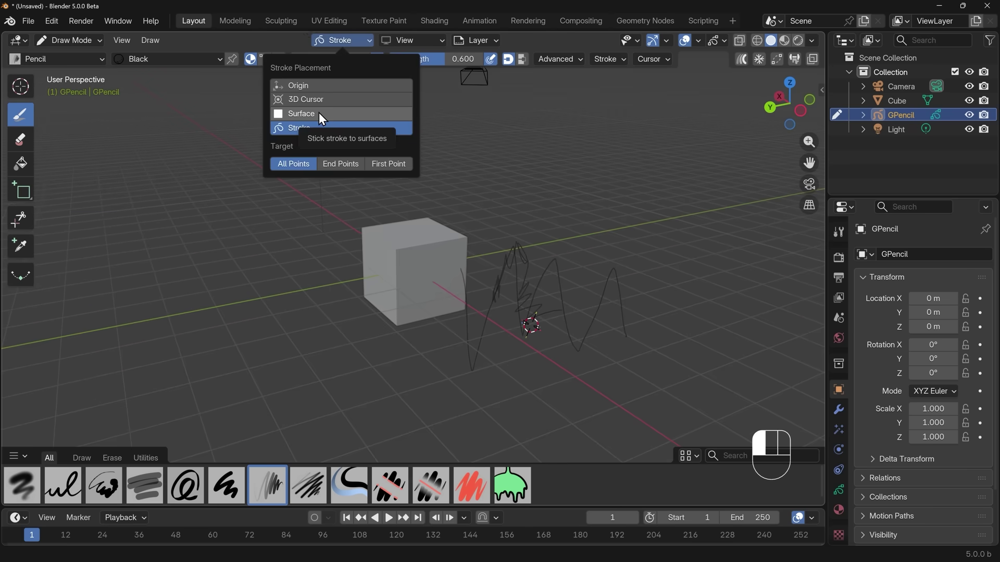
click(319, 113)
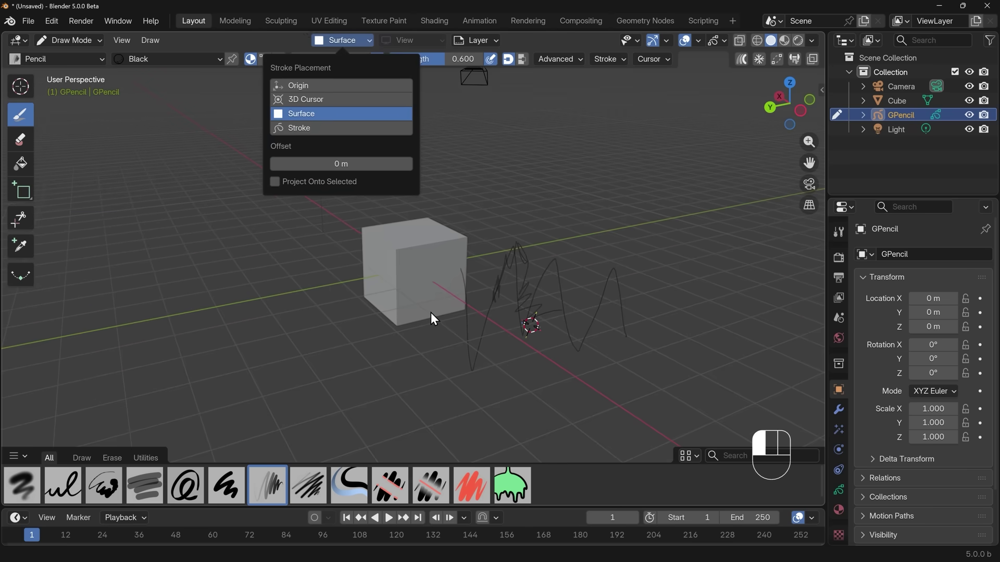
scroll(434, 268, up, 4)
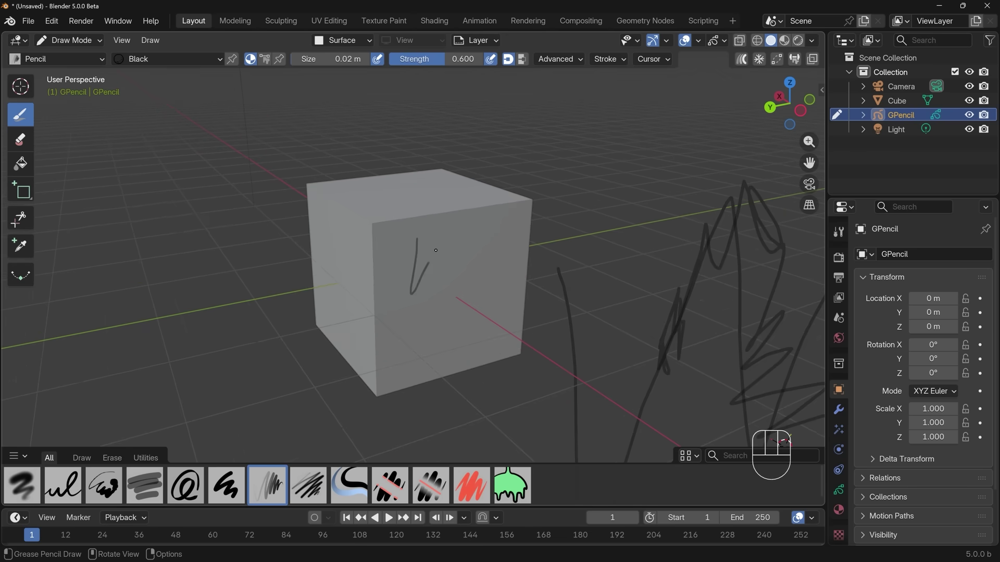
mouse_move(490, 362)
middle_down()
mouse_move(346, 116)
mouse_move(471, 319)
mouse_move(508, 340)
mouse_move(516, 317)
middle_up()
scroll(519, 301, down, 3)
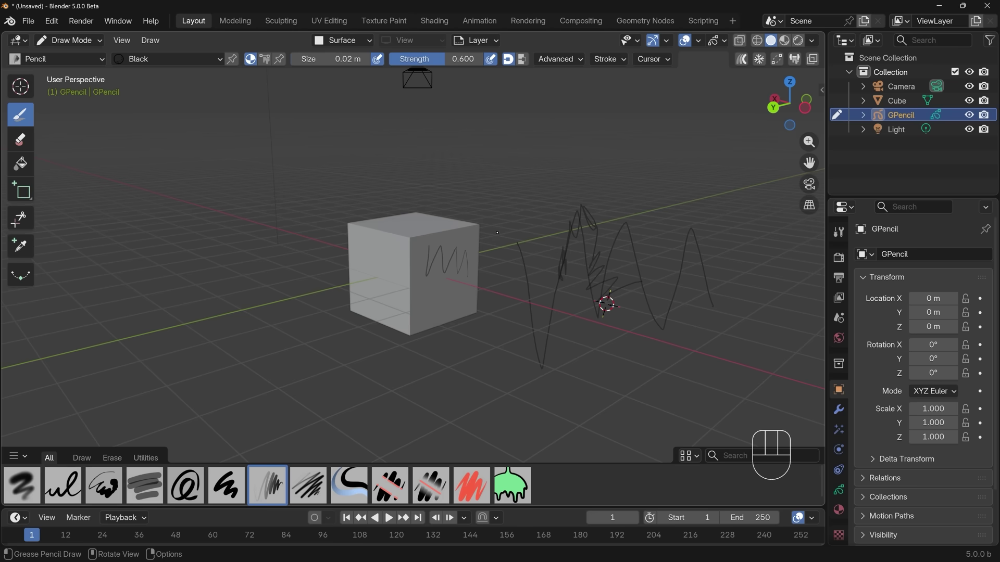
Step: Undo the test strokes on the cube face and beside the cube
key(ctrl+z)
key(ctrl+z)
key(ctrl+z)
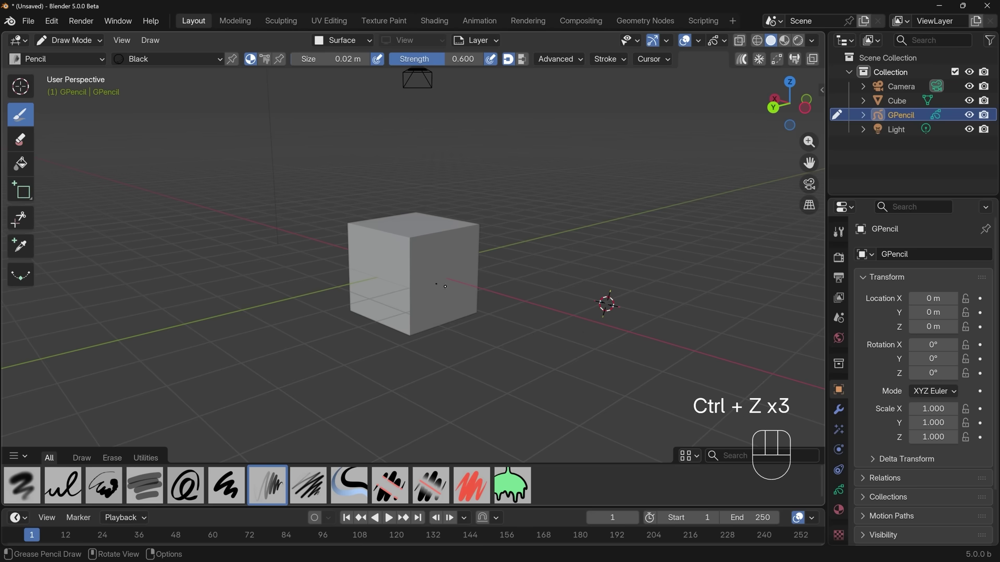
Step: Choose the Ink Pen brush and draw a zigzag with a vertical line on the cube's side face
click(63, 485)
scroll(433, 308, up, 4)
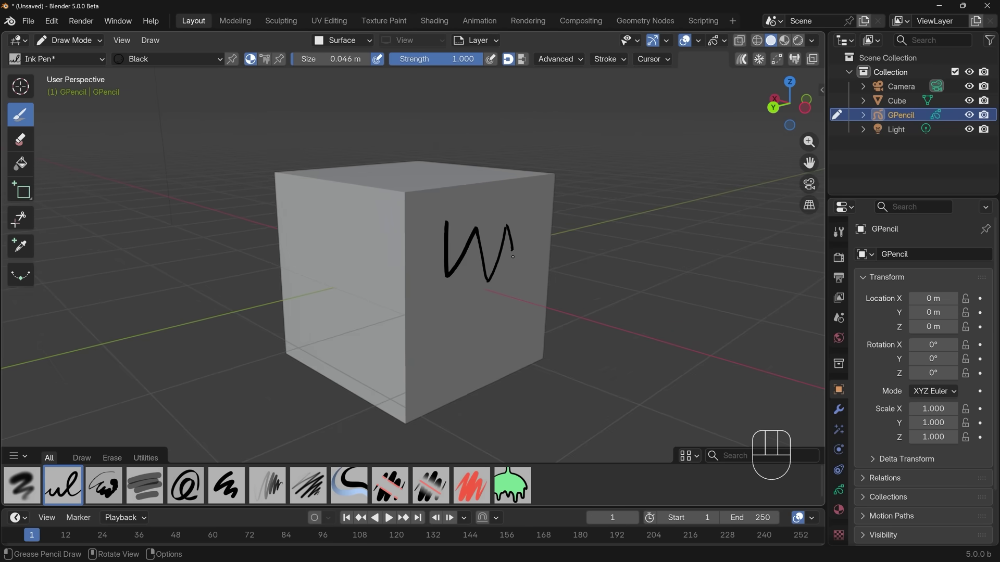
mouse_move(532, 300)
middle_down()
mouse_move(471, 310)
mouse_move(516, 338)
middle_up()
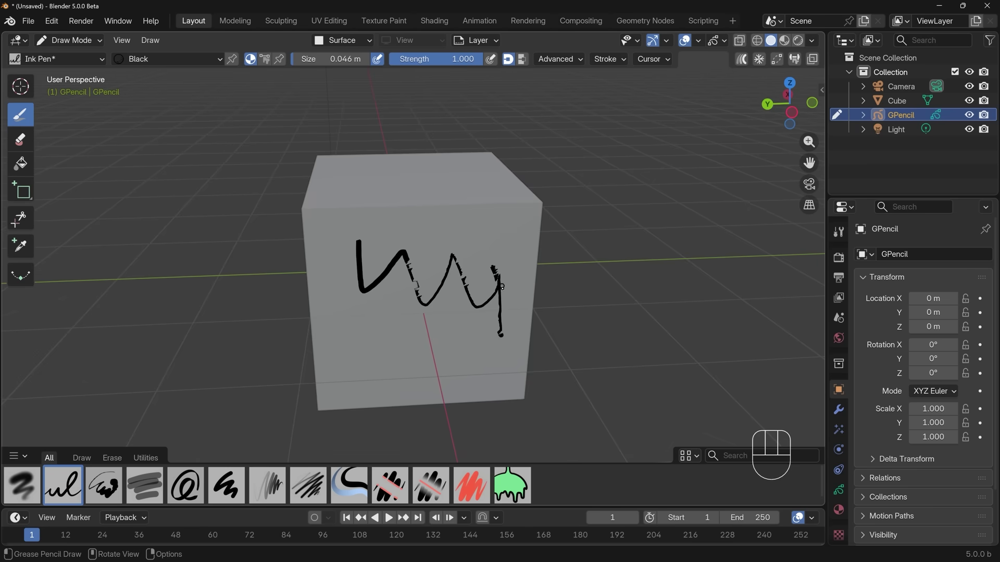
mouse_move(501, 286)
middle_down()
mouse_move(569, 335)
mouse_move(416, 302)
mouse_move(253, 247)
middle_up()
scroll(569, 334, up, 5)
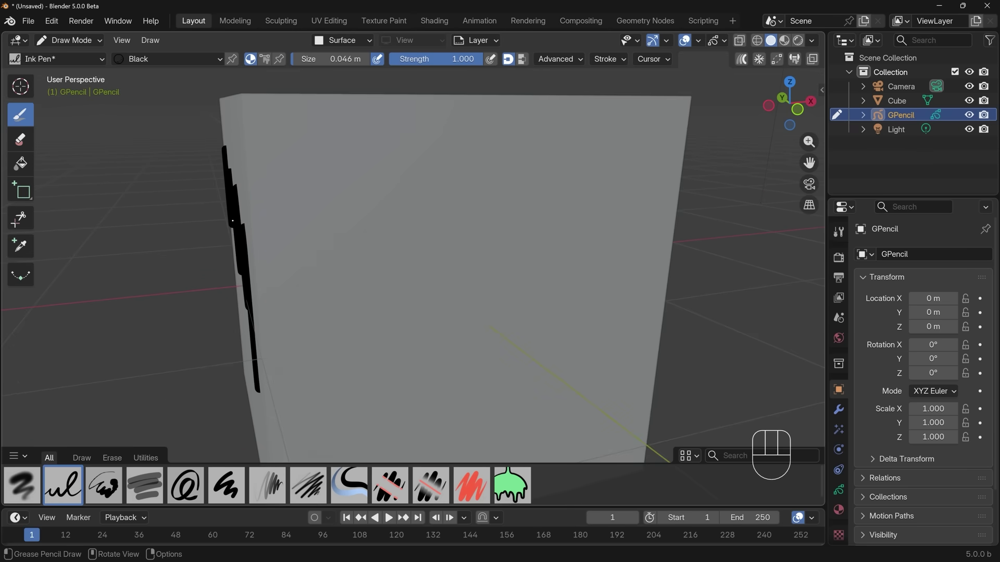
Step: Set the Surface placement offset to 0.01 m and draw a second zigzag below the first on the cube's side face
mouse_move(270, 315)
middle_down()
mouse_move(395, 310)
mouse_move(437, 296)
middle_up()
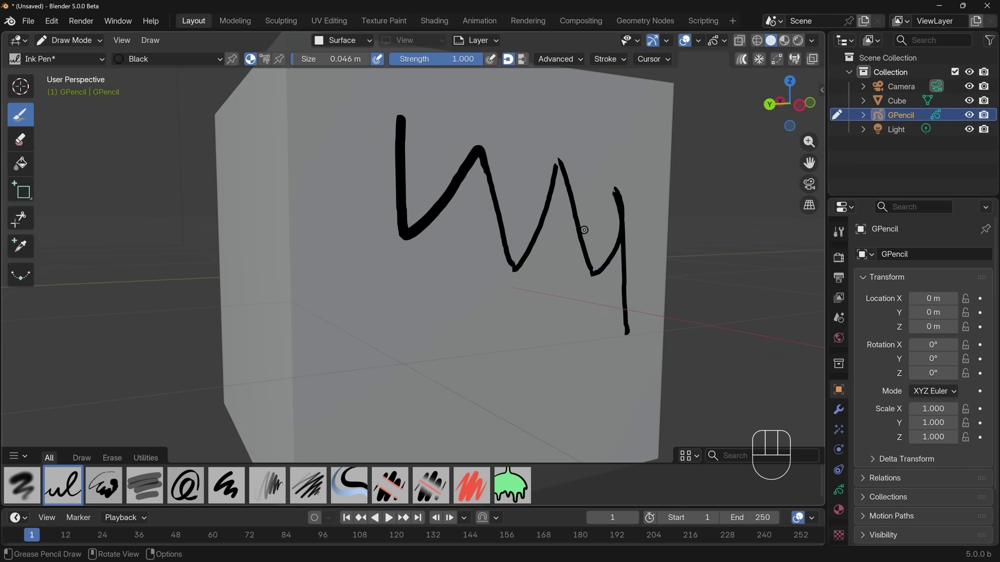
click(335, 41)
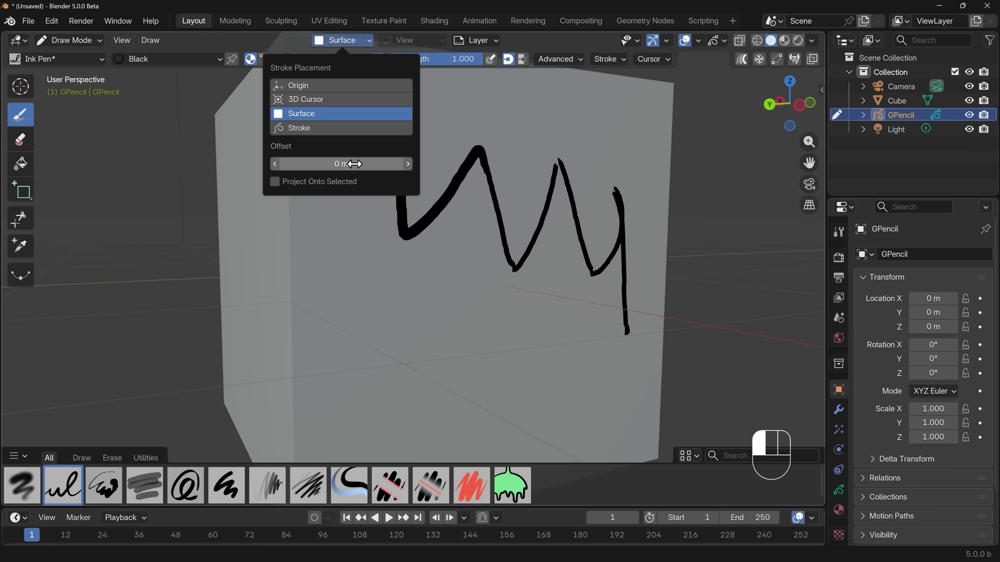
click(334, 165)
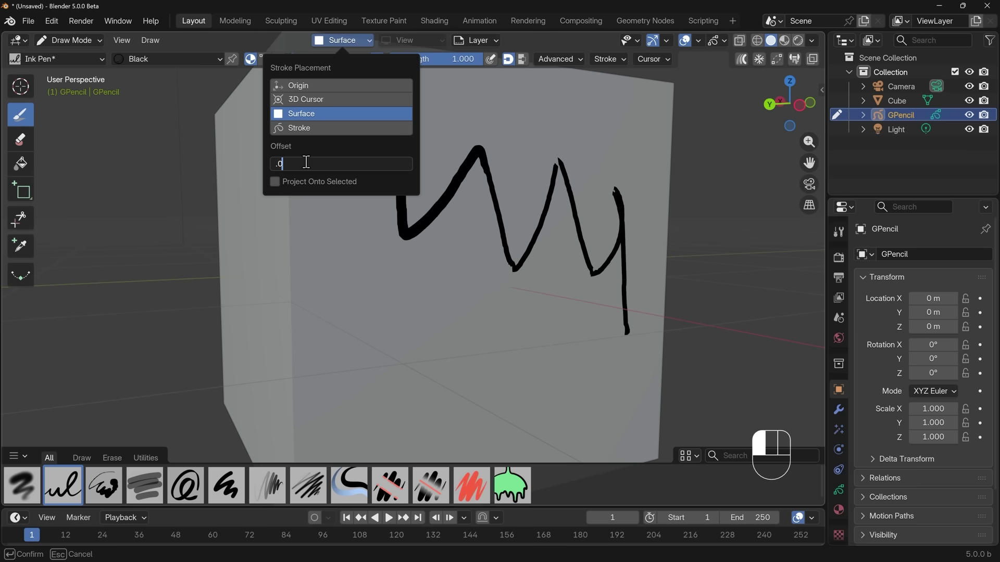
key(Return)
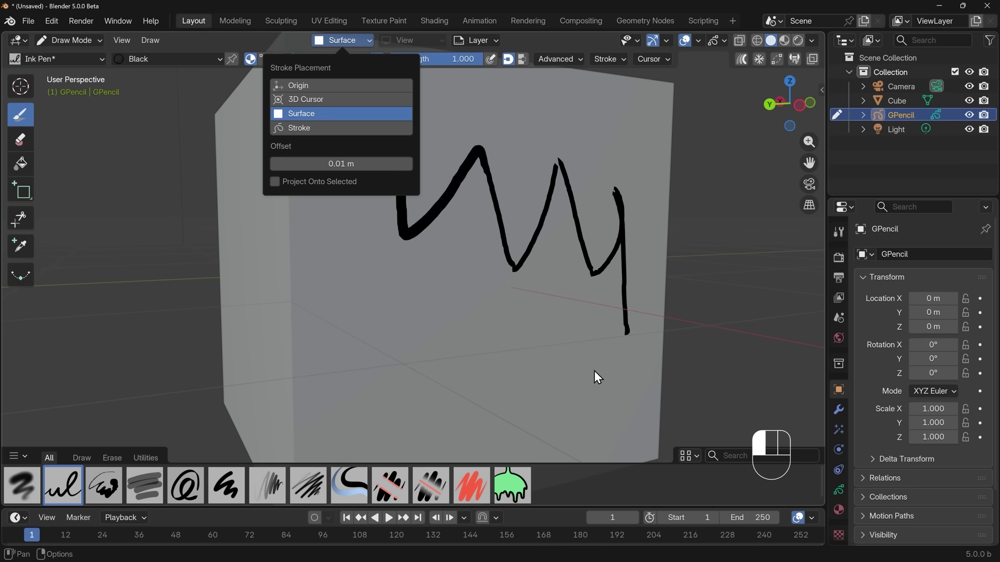
mouse_move(346, 259)
mouse_down()
mouse_move(346, 294)
mouse_move(387, 270)
mouse_move(419, 339)
mouse_move(482, 368)
mouse_up()
mouse_move(585, 370)
middle_down()
mouse_move(574, 349)
mouse_move(641, 347)
mouse_move(584, 339)
mouse_move(560, 350)
mouse_move(596, 358)
mouse_move(600, 350)
mouse_move(536, 353)
mouse_move(553, 338)
middle_up()
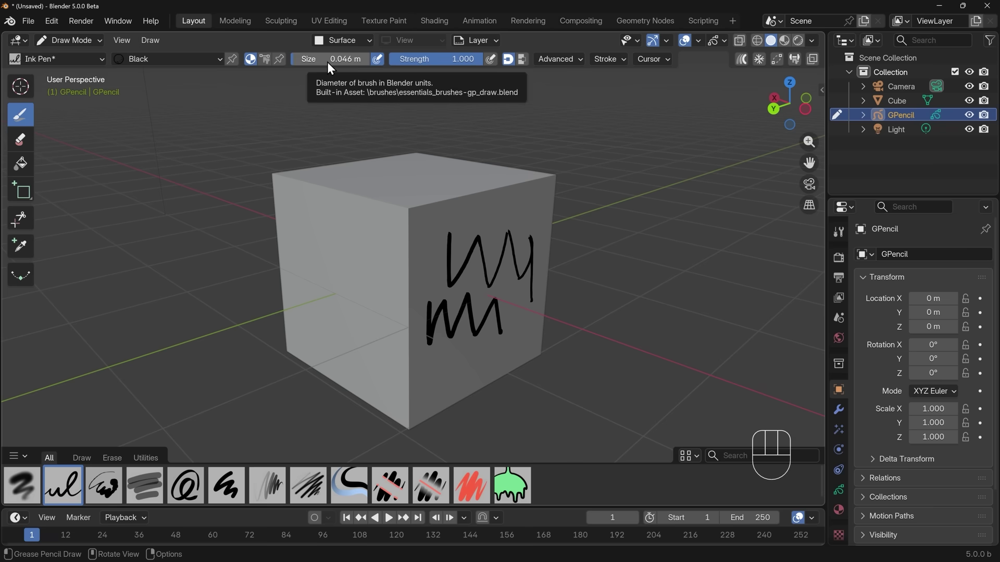
Step: Adjust the brush size to 0.083 m and draw a thick zigzag on the cube's adjacent blank side face
key(f)
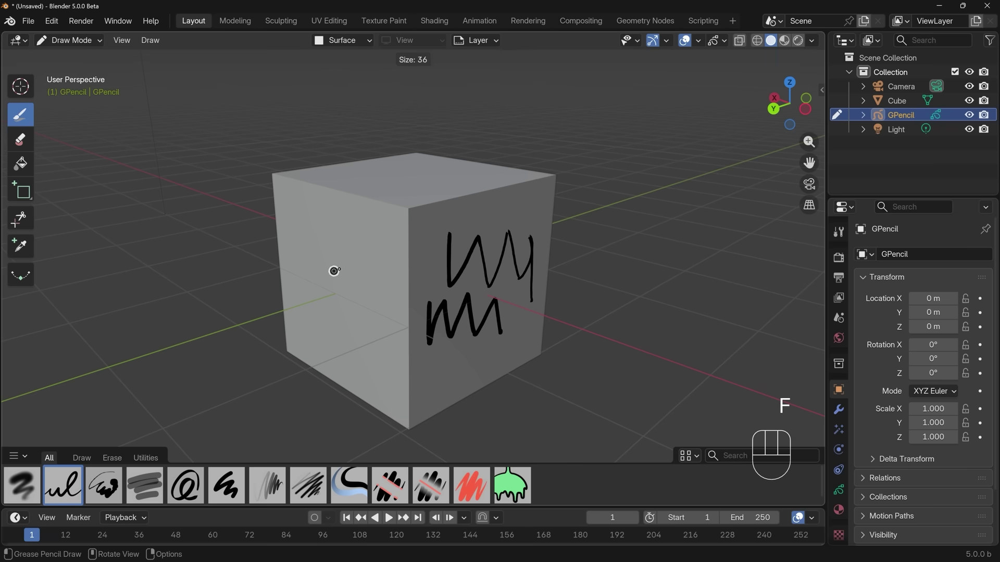
click(336, 271)
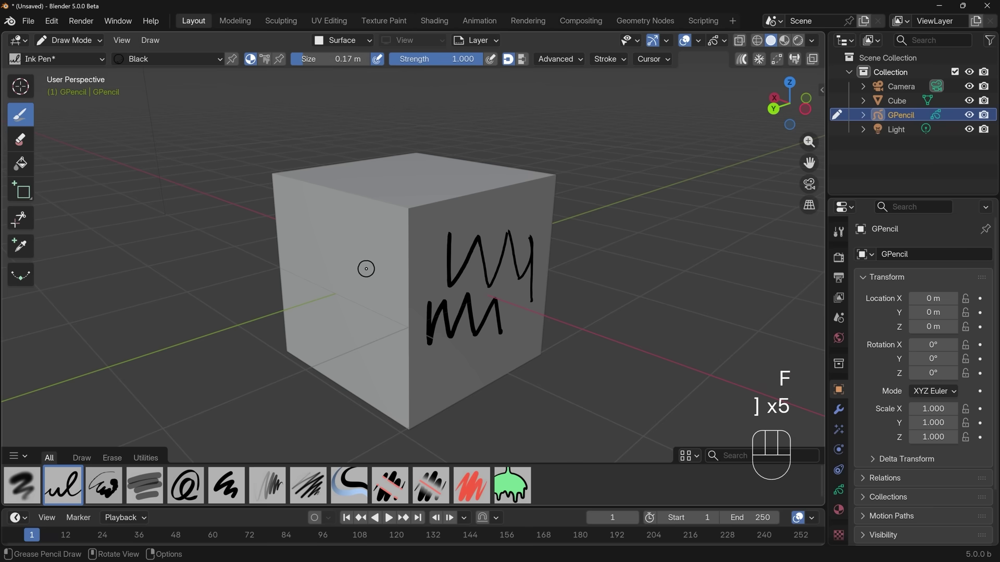
key(bracketleft)
key(bracketleft)
key(bracketleft)
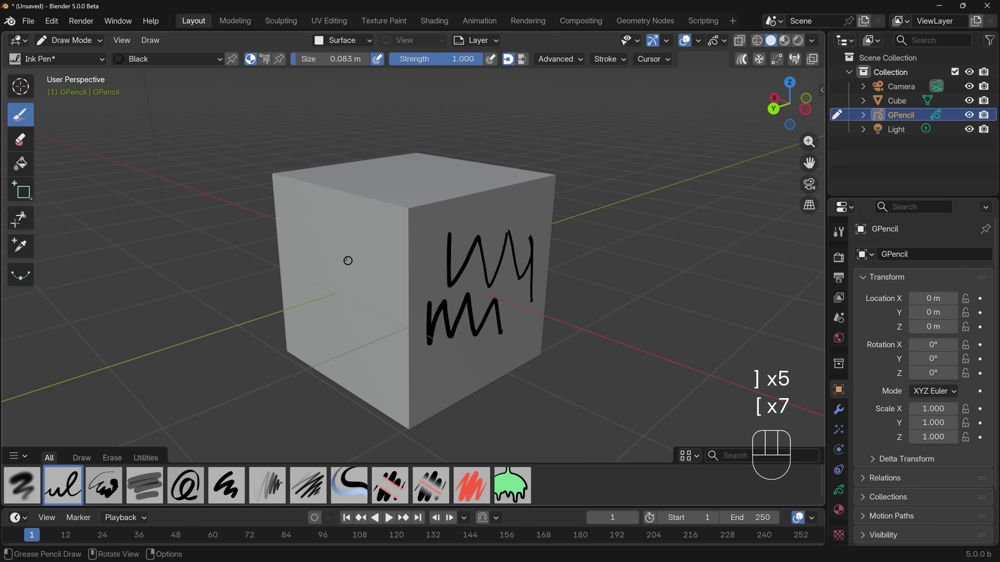
mouse_move(337, 238)
mouse_down()
mouse_move(329, 292)
mouse_move(367, 295)
mouse_move(378, 319)
mouse_up()
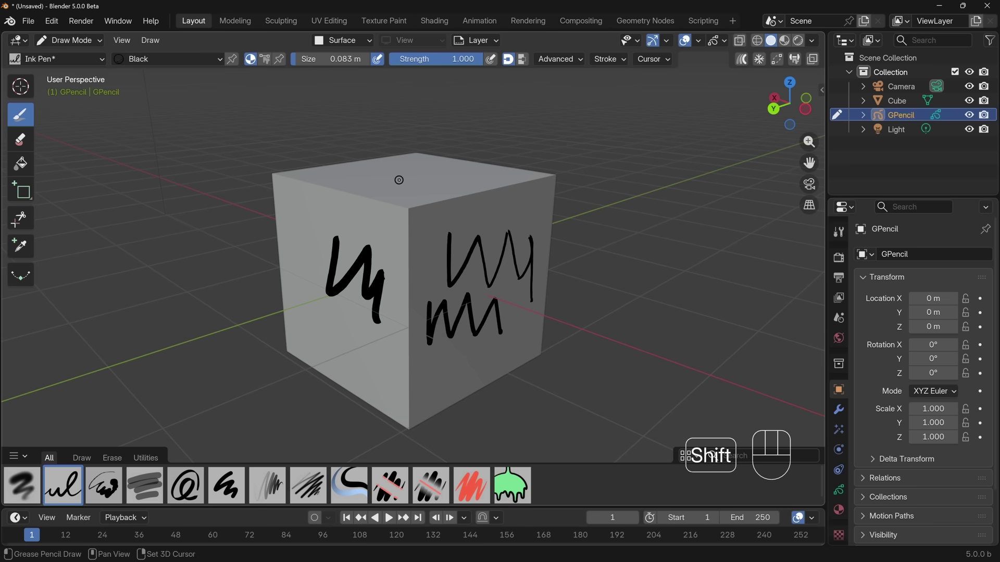
Step: Lower the brush strength to 0.298 and draw a stroke below the thick zigzag on the same cube face
key(shift+f)
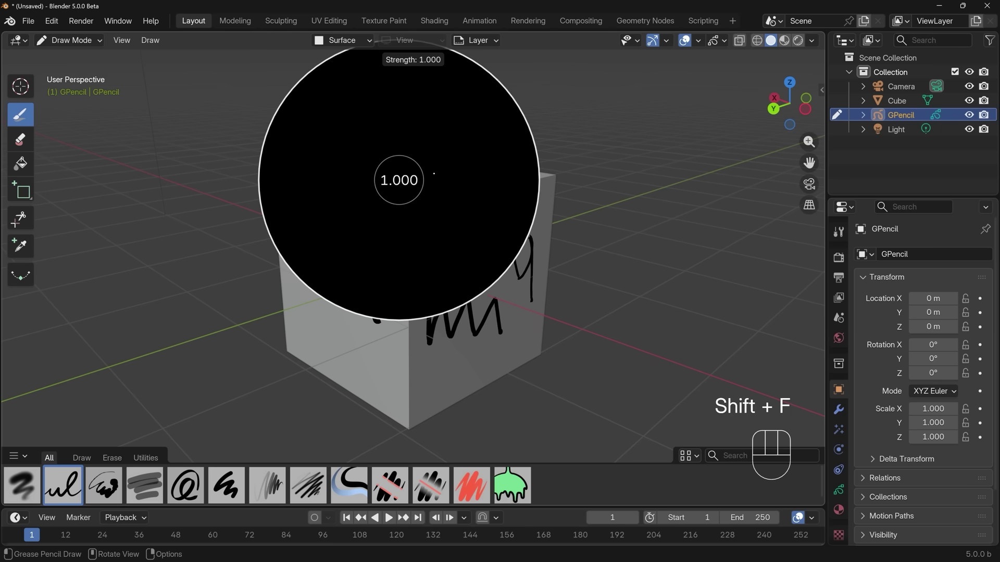
click(318, 174)
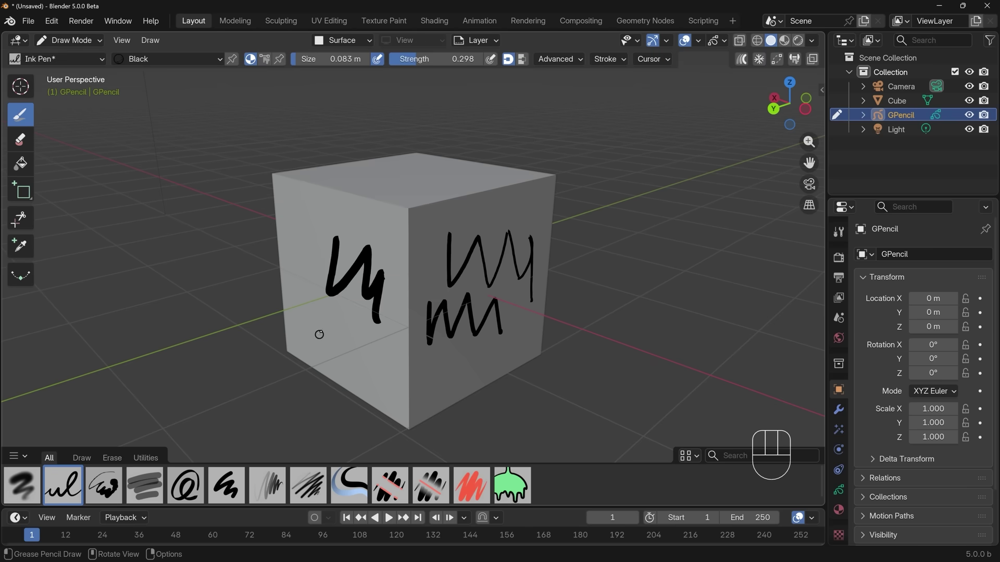
drag(317, 335, 380, 364)
Step: Examine the inked house in the old house front door2 file up close and play its animation
middle_drag(466, 376, 487, 345)
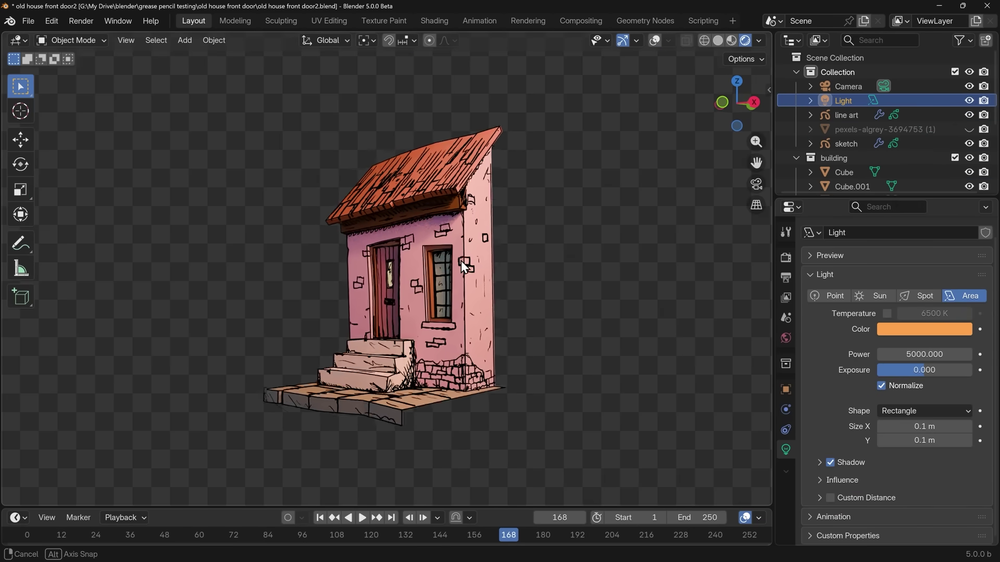
scroll(466, 270, up, 3)
key(space)
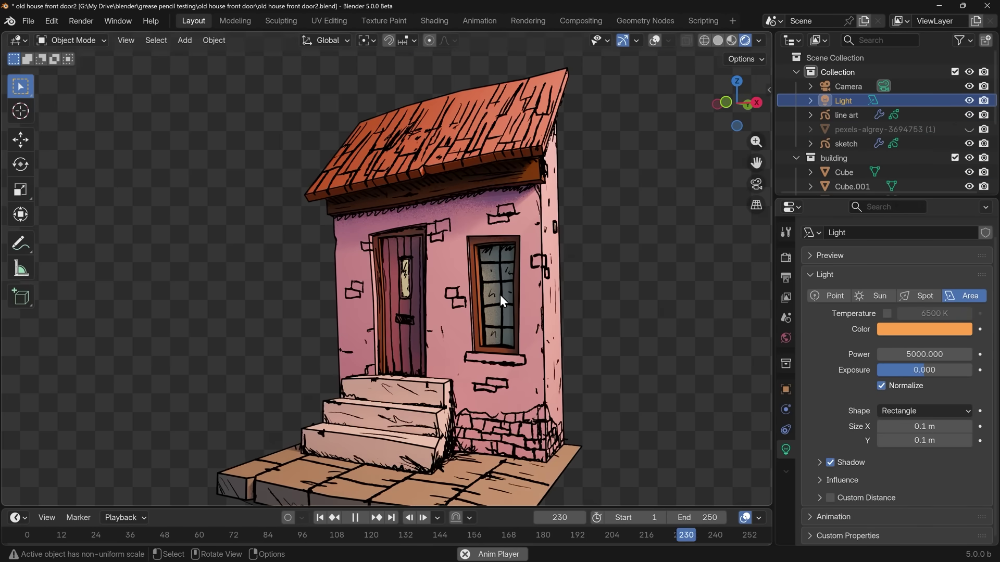